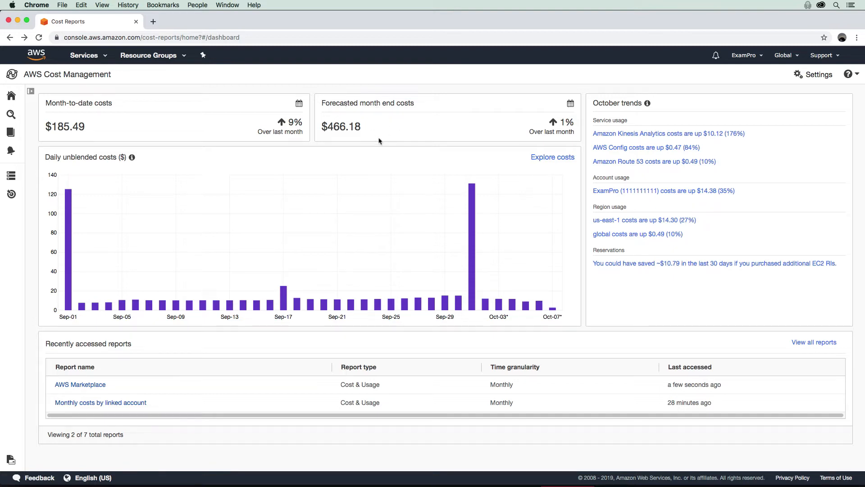
- Open the Cost & Usage report of daily costs for Sep 01 – Oct 07, 2019
mouse_move(474, 247)
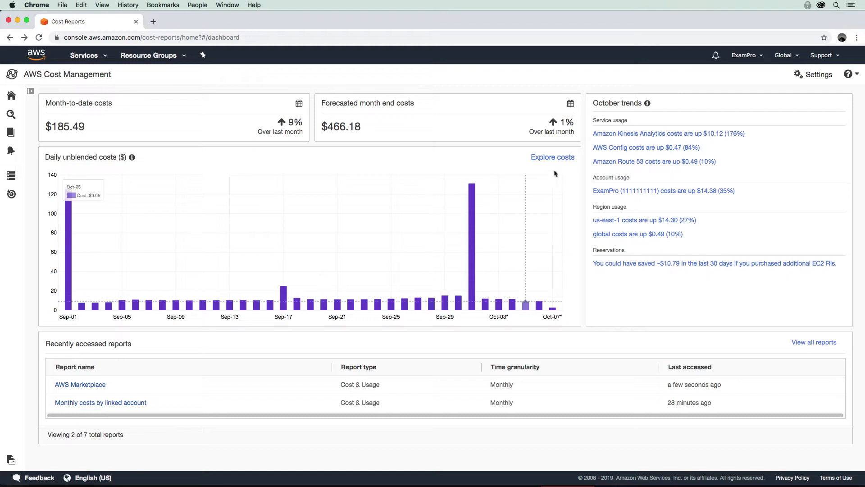
click(565, 161)
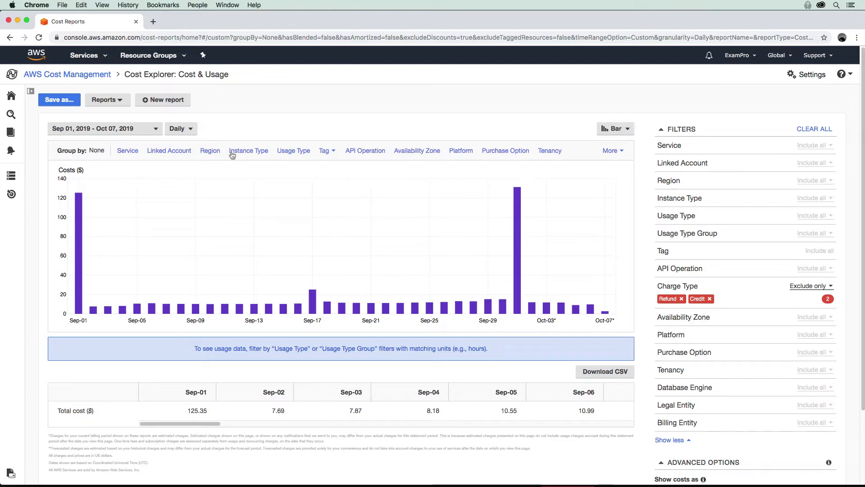
- Group the daily costs by Service and review the chart and per-service table
click(131, 152)
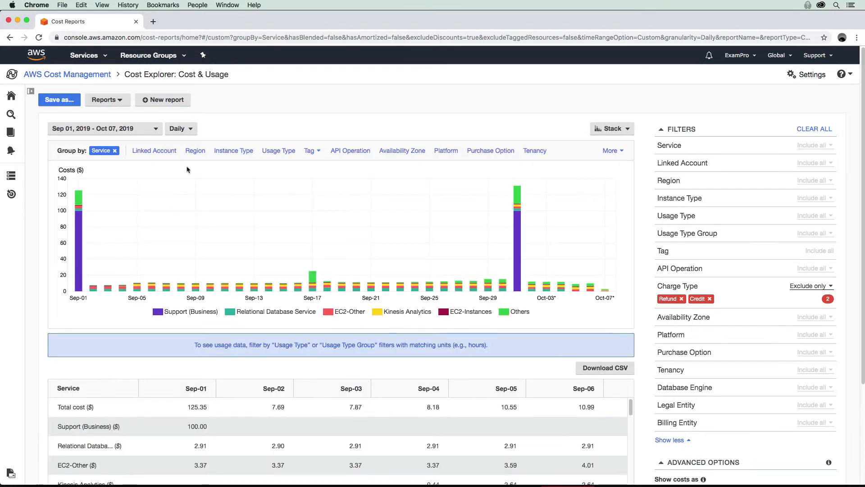
mouse_move(518, 225)
mouse_move(520, 259)
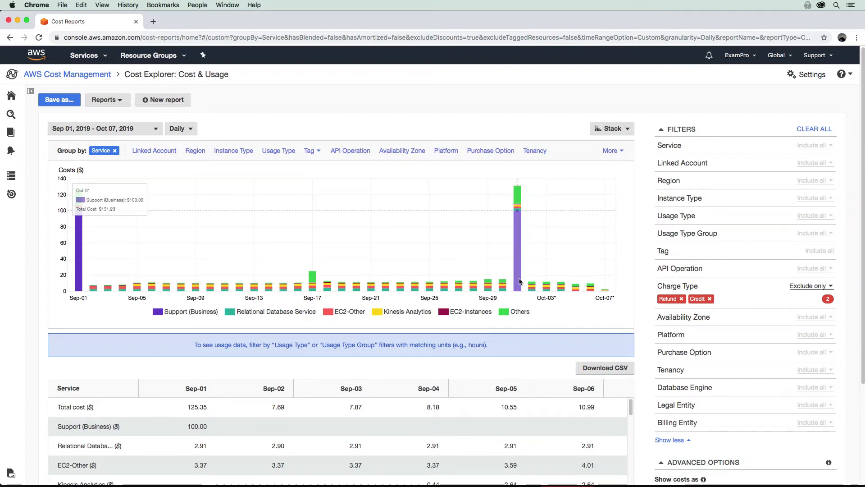
scroll(387, 344, down, 4)
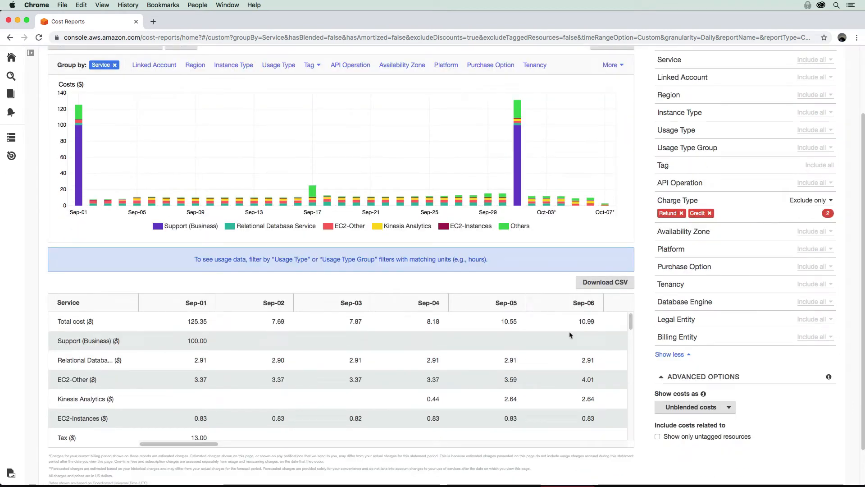
scroll(570, 332, up, 2)
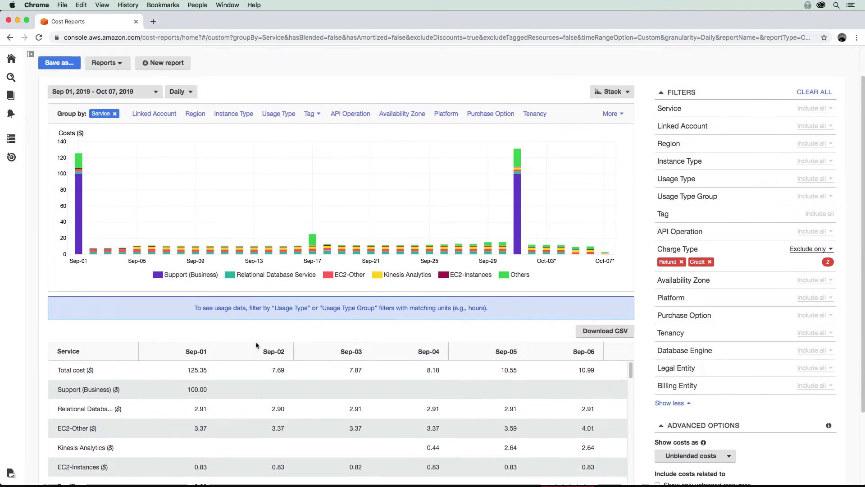
scroll(300, 331, up, 2)
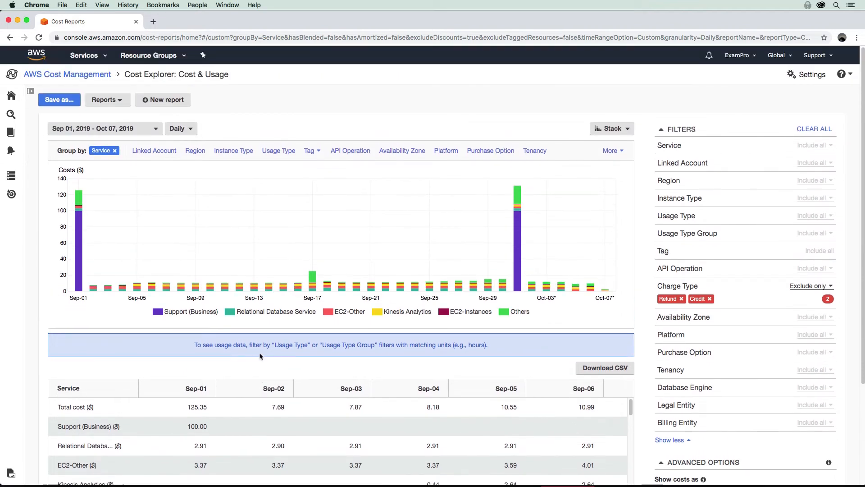
click(180, 129)
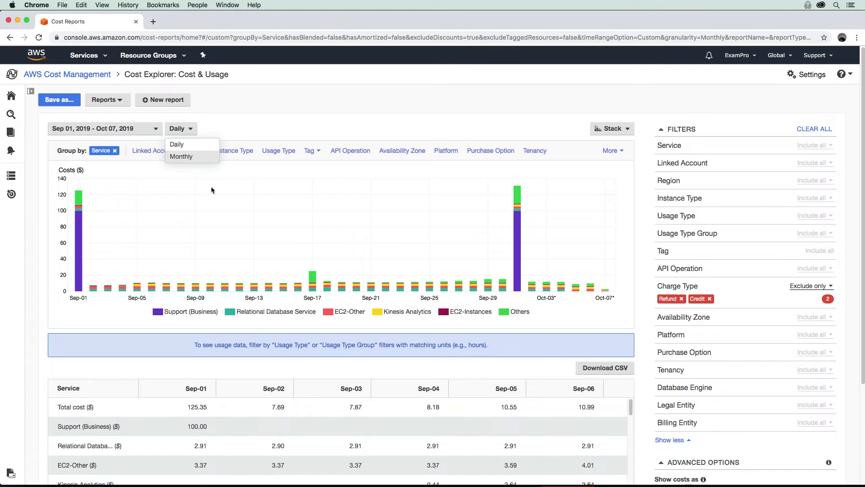
click(183, 156)
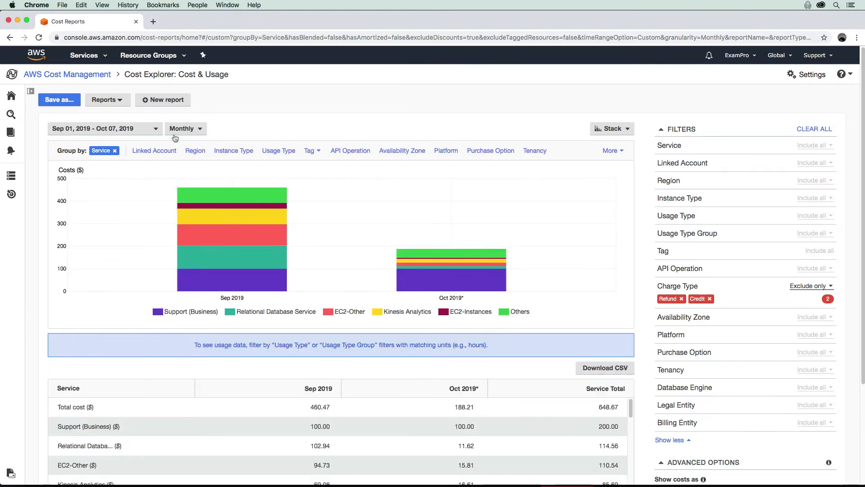
click(156, 130)
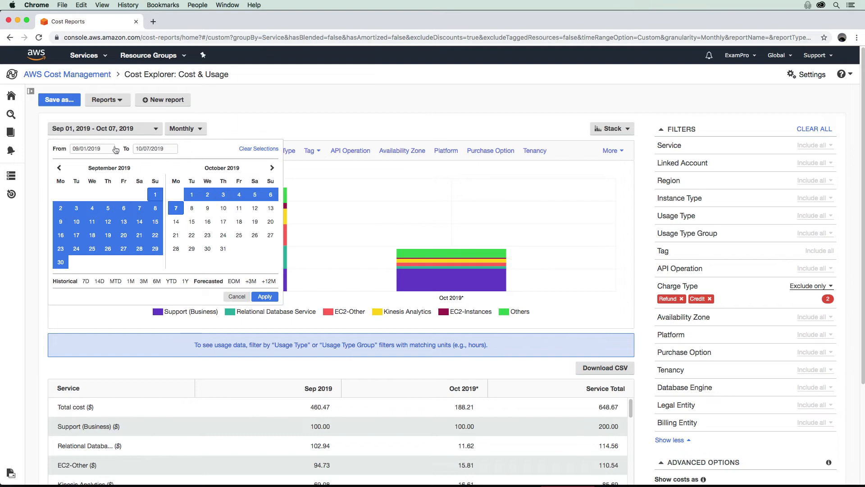
click(156, 131)
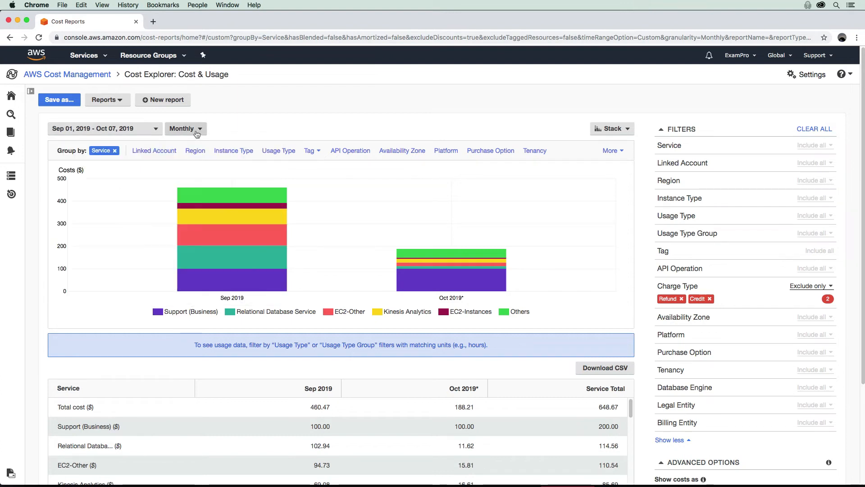
click(184, 128)
click(178, 143)
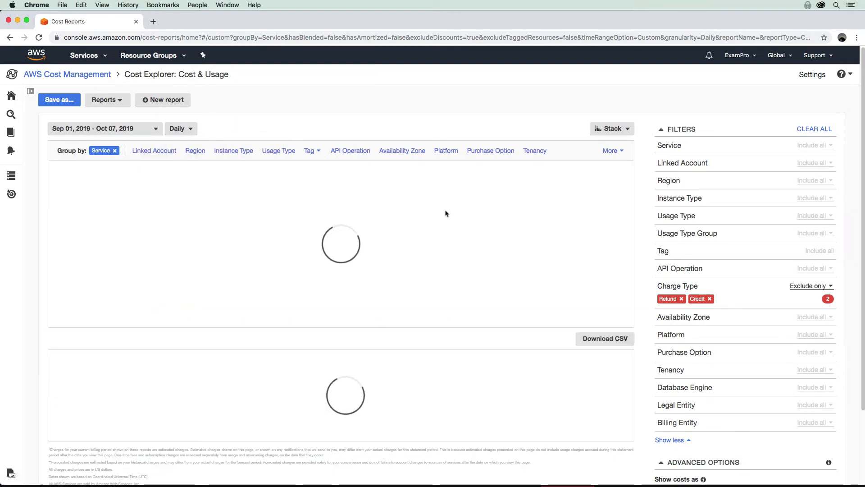
click(627, 129)
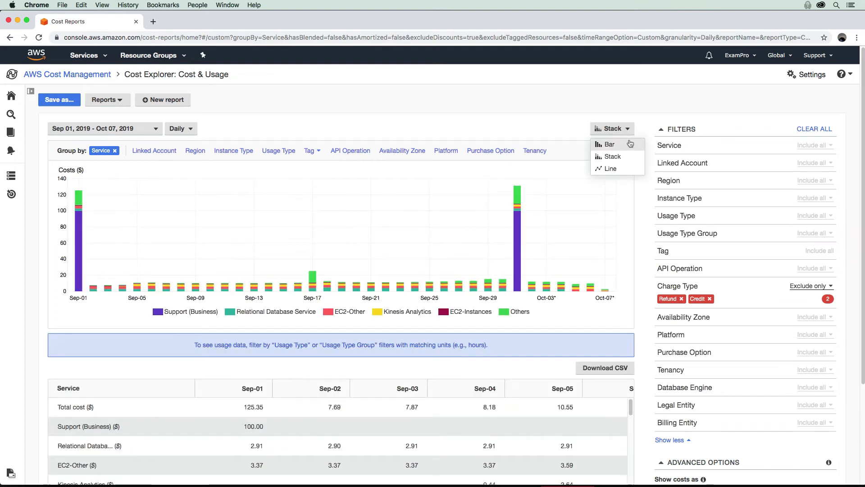
click(620, 169)
click(619, 131)
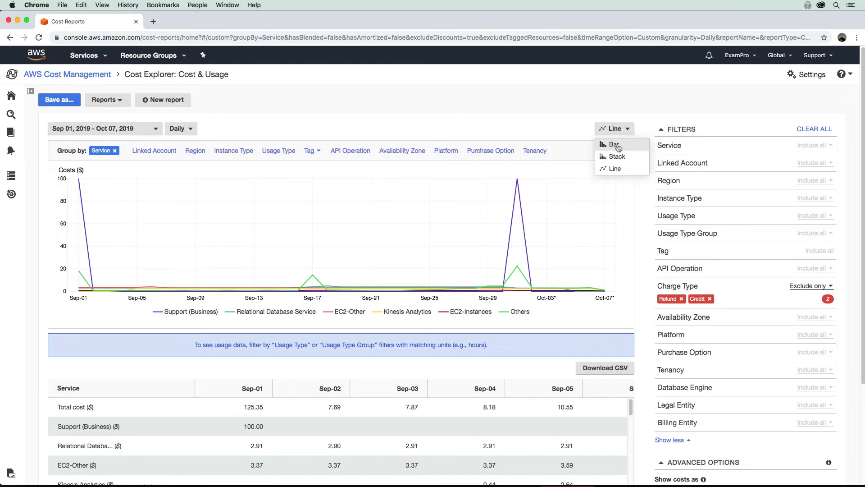
click(618, 142)
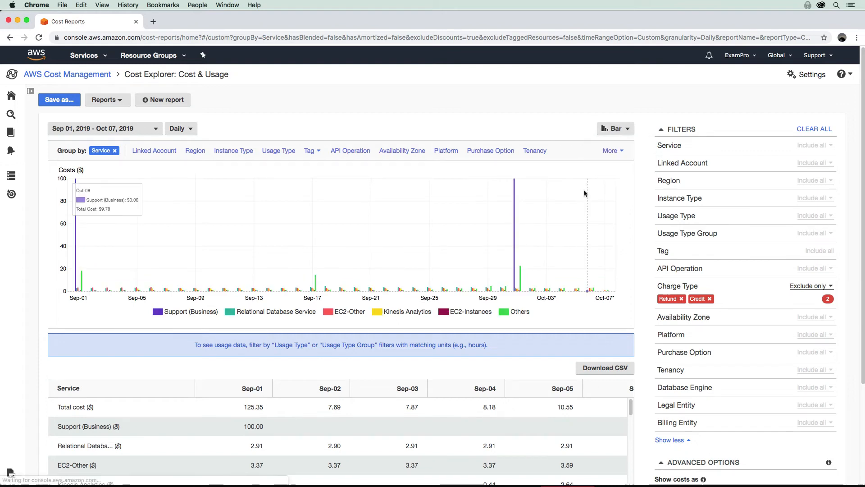
click(621, 130)
click(619, 155)
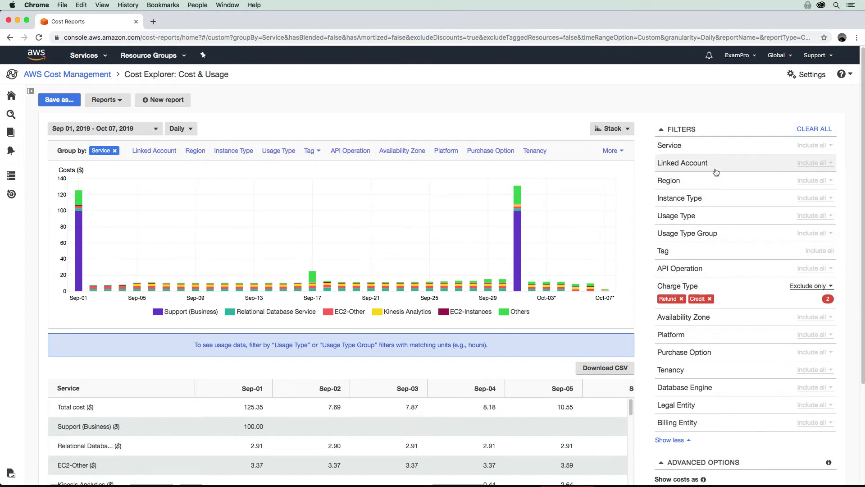
- Add a Service filter including only Registrar, searched as 'Registar', and apply it
click(672, 146)
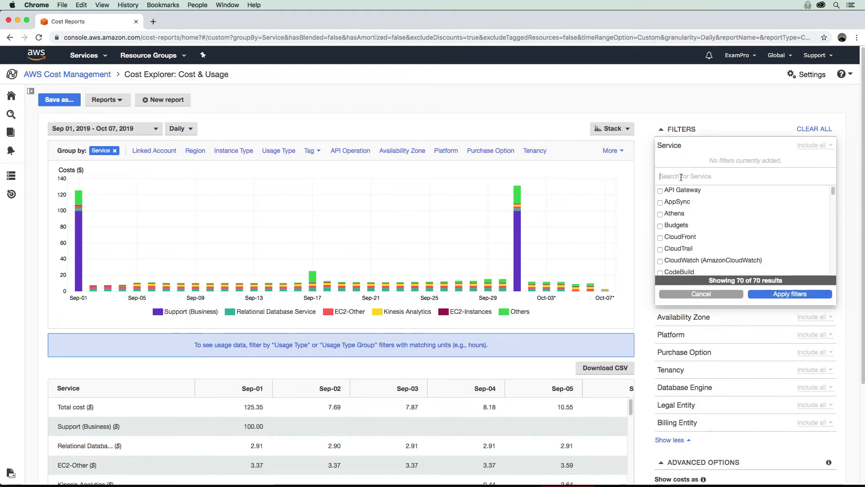
text(Registar)
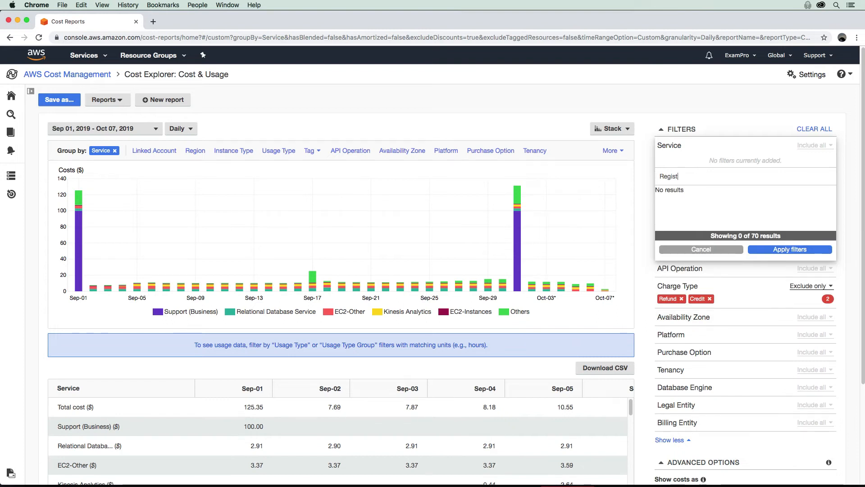
click(660, 215)
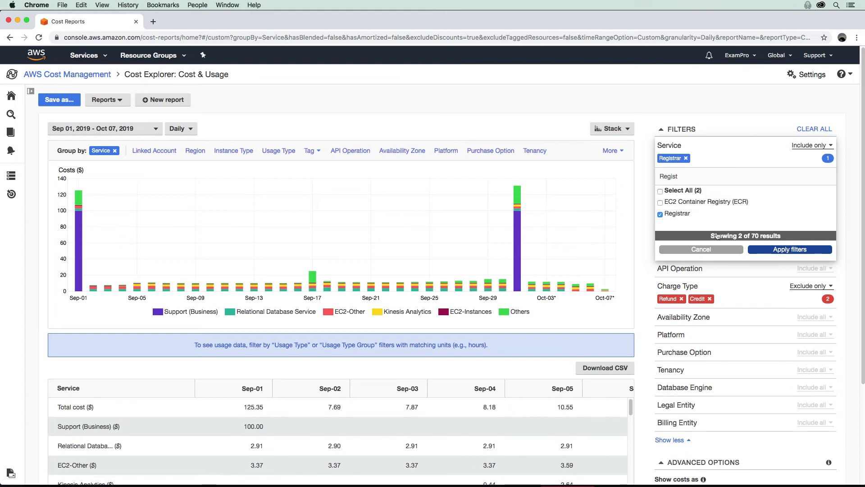
click(757, 249)
- Close the Usage Type Group filter and review the single $12.00 Registrar charge on Sep-17
click(739, 247)
mouse_move(310, 229)
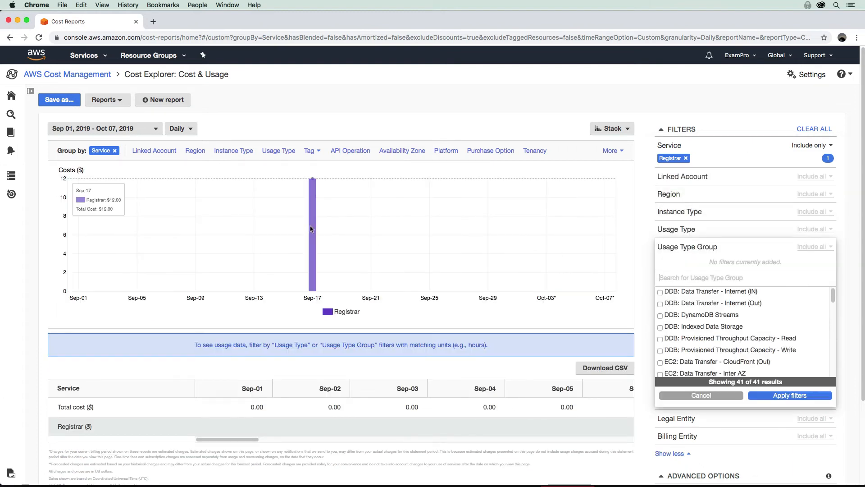
click(702, 127)
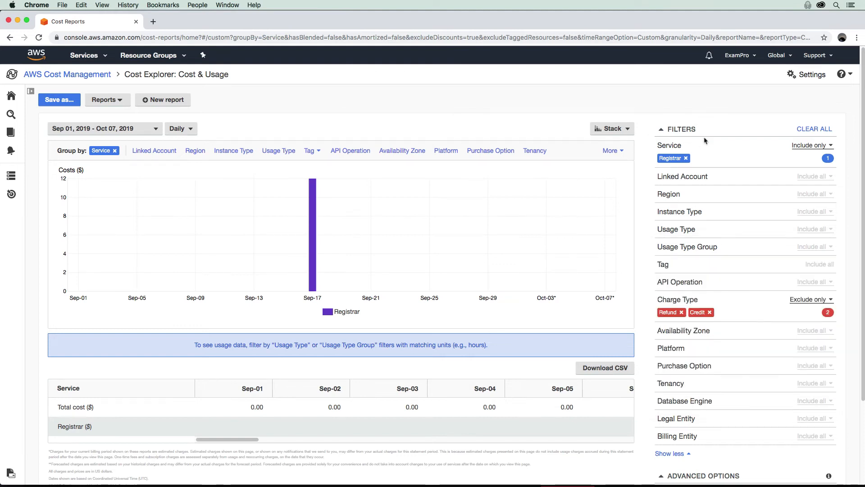
scroll(706, 199, down, 2)
scroll(708, 234, down, 1)
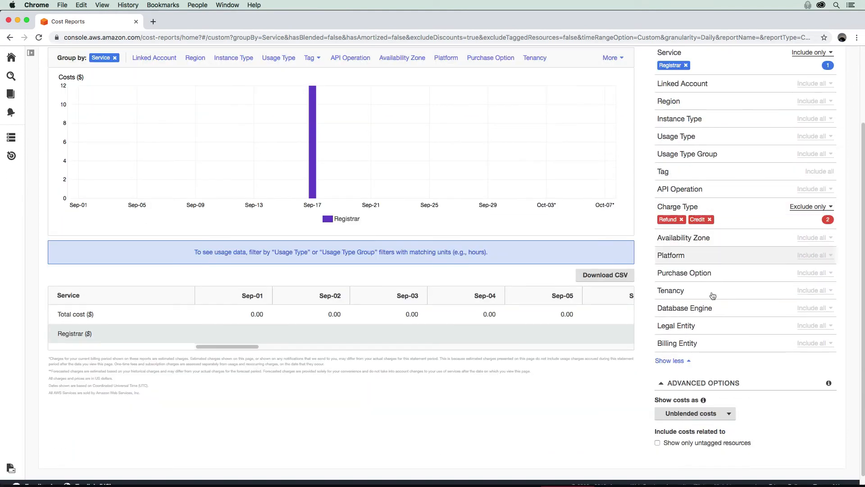
scroll(716, 315, up, 2)
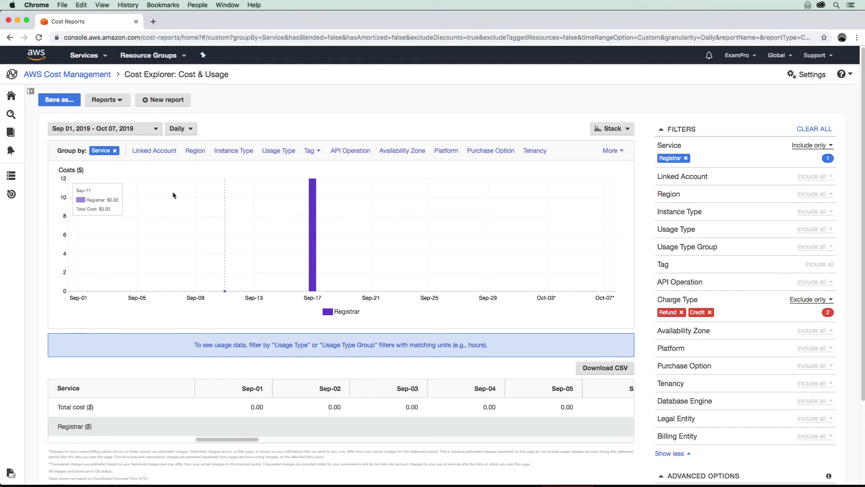
- Review the AWS Marketplace and Daily costs saved reports' details in the saved reports list
click(118, 101)
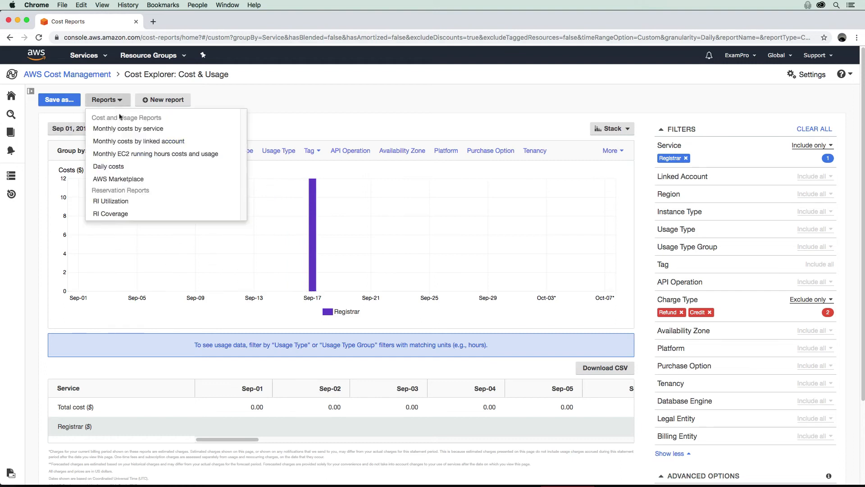
click(239, 106)
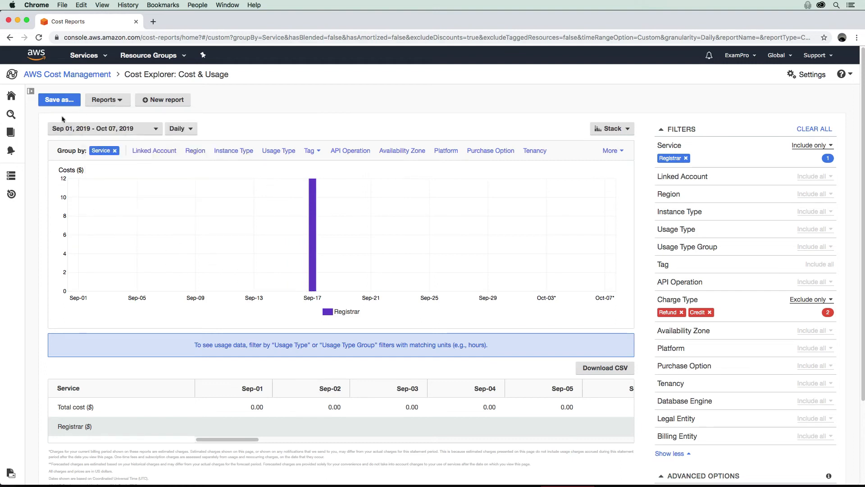
click(10, 132)
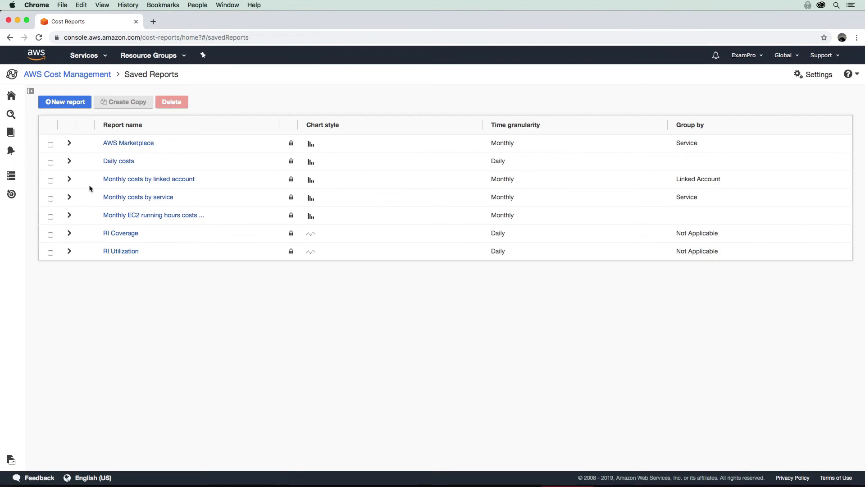
click(70, 143)
click(69, 277)
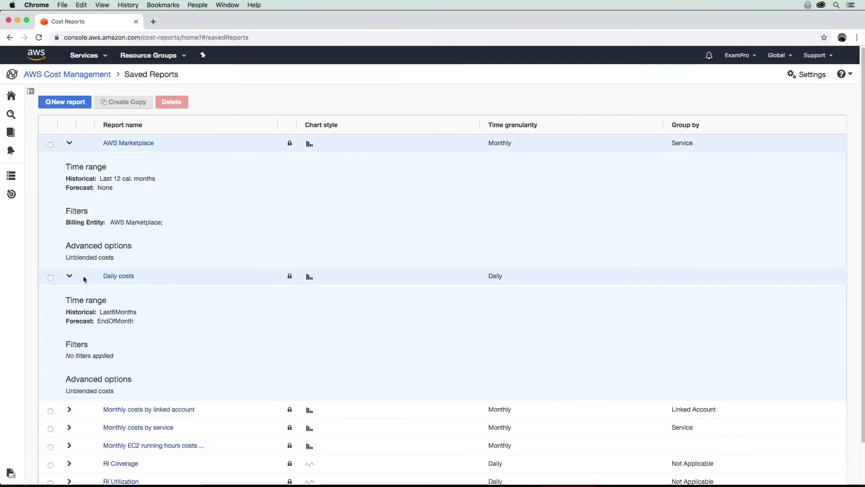
click(69, 144)
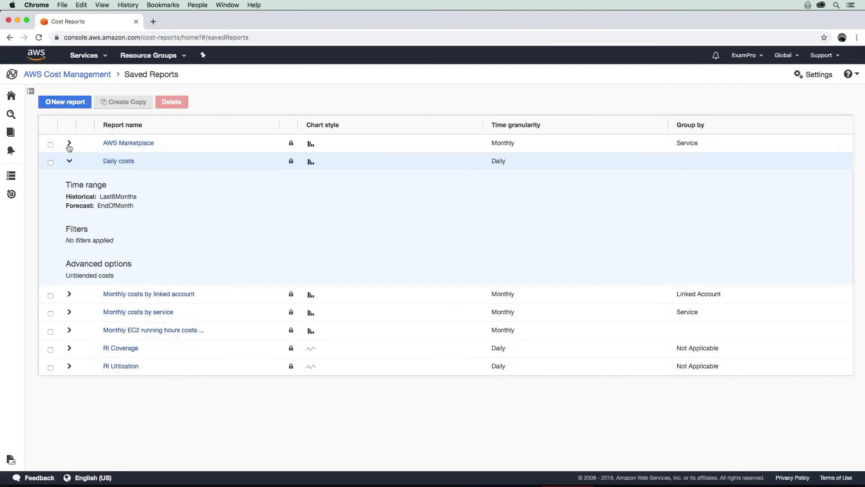
click(68, 162)
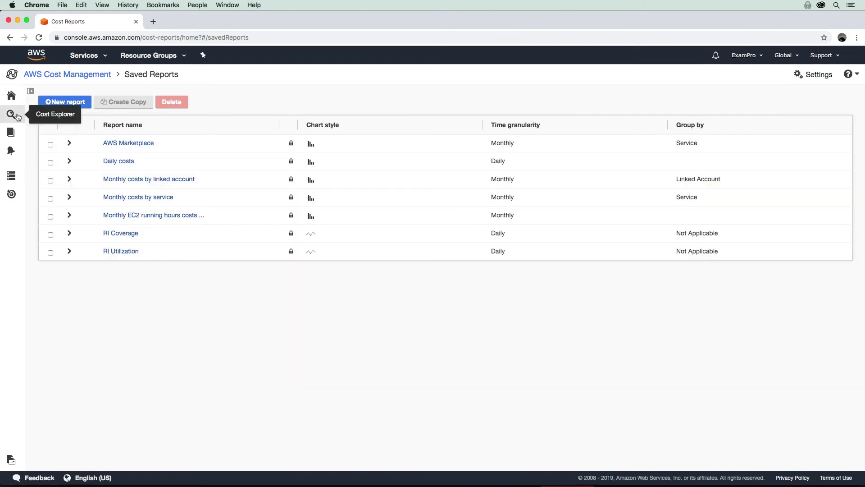
- Switch to Reservation Utilization, then to the Cost & Usage report of last 6 months' costs
click(11, 115)
click(95, 120)
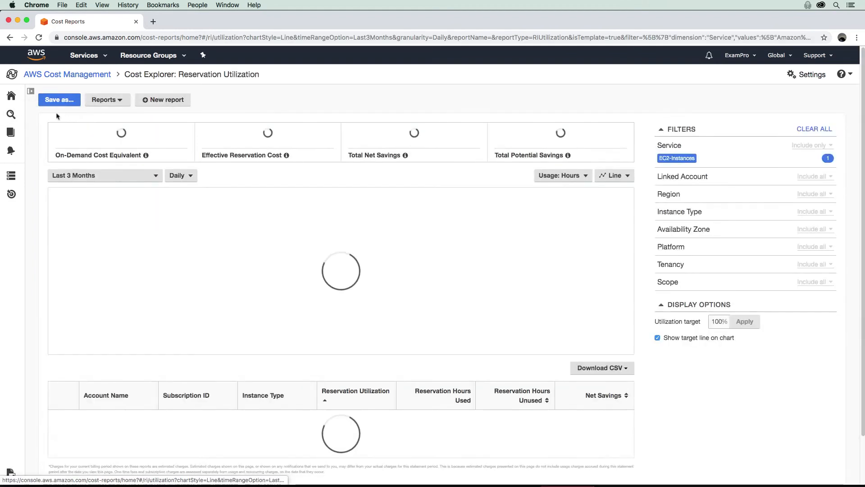
click(15, 116)
click(50, 110)
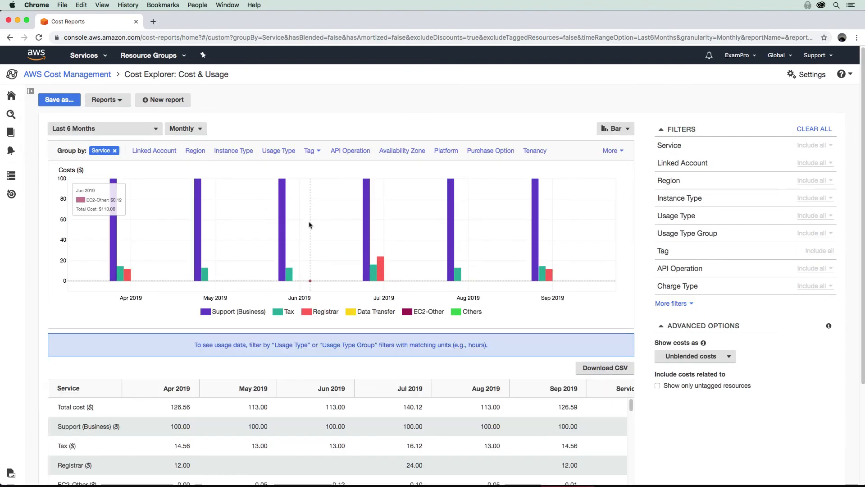
- Create a new report from the Cost & Usage template showing last 3 months' monthly totals
click(178, 101)
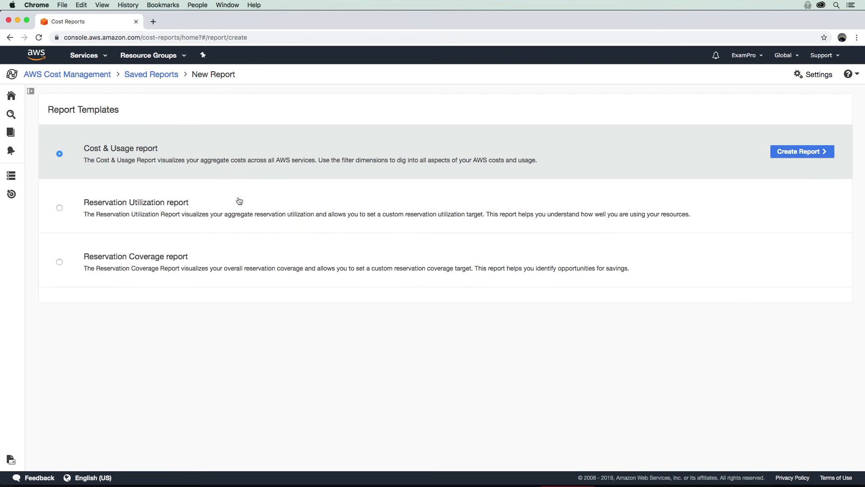
click(797, 152)
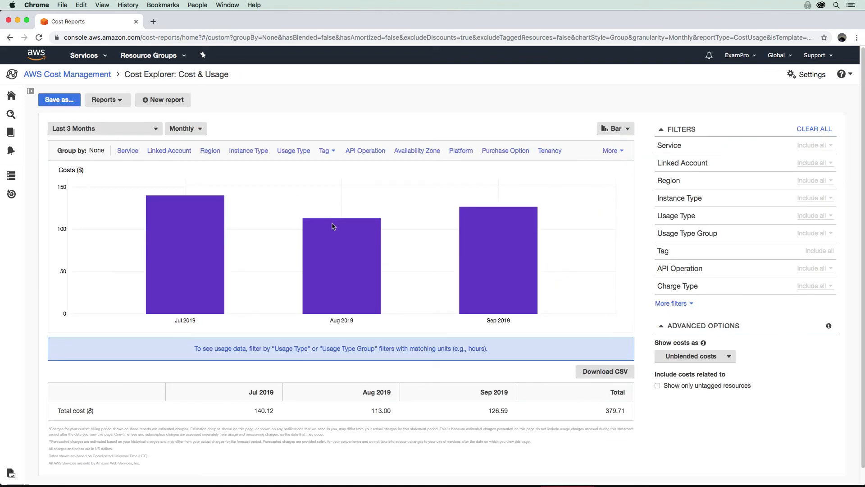